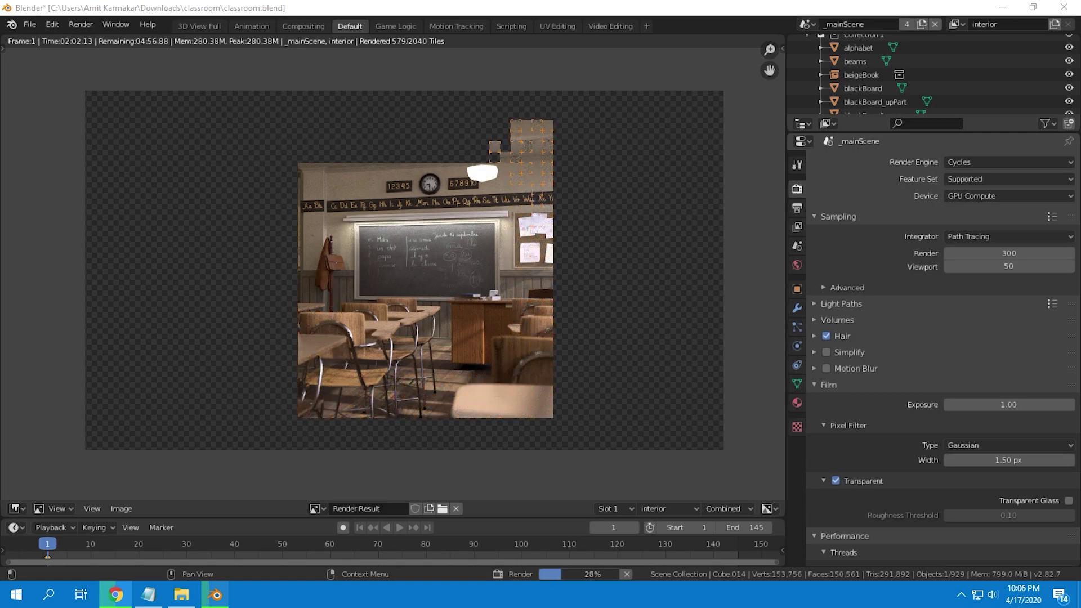
Step: Let the classroom F12 render progress in Render Result while scrolling down the Render Properties
click(606, 12)
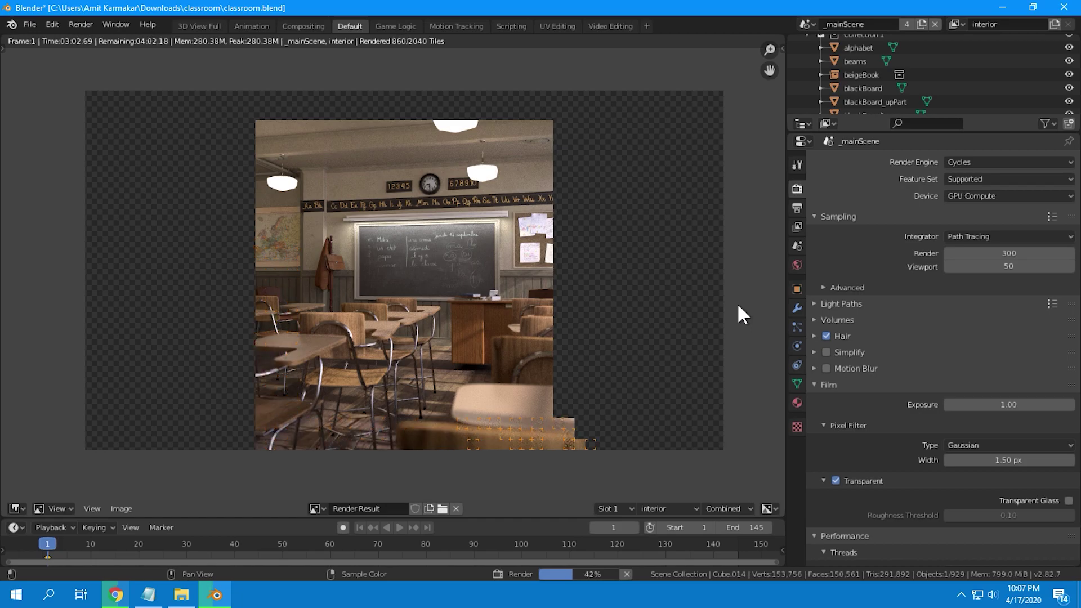
scroll(867, 376, down, 8)
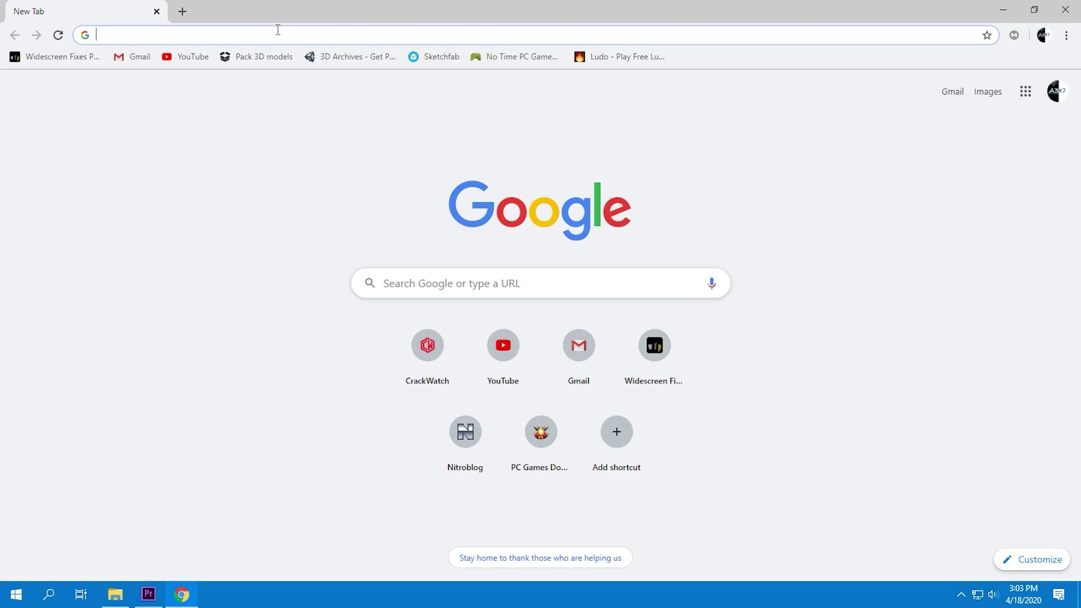
Step: Go to blender.org, start the Blender 2.82a Windows installer download, then cancel it
text(blender.org)
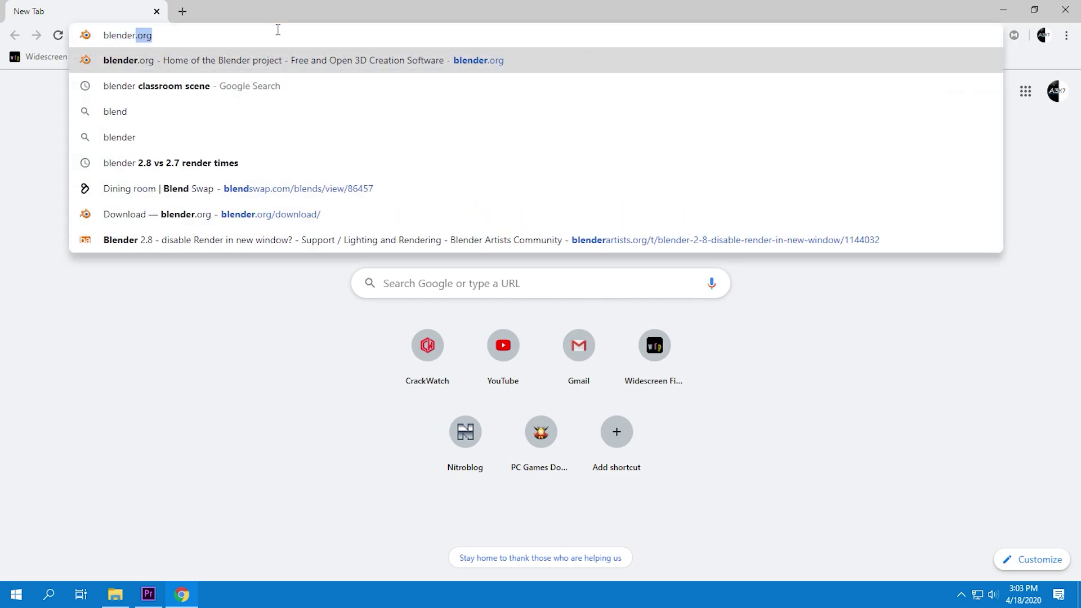
key(Return)
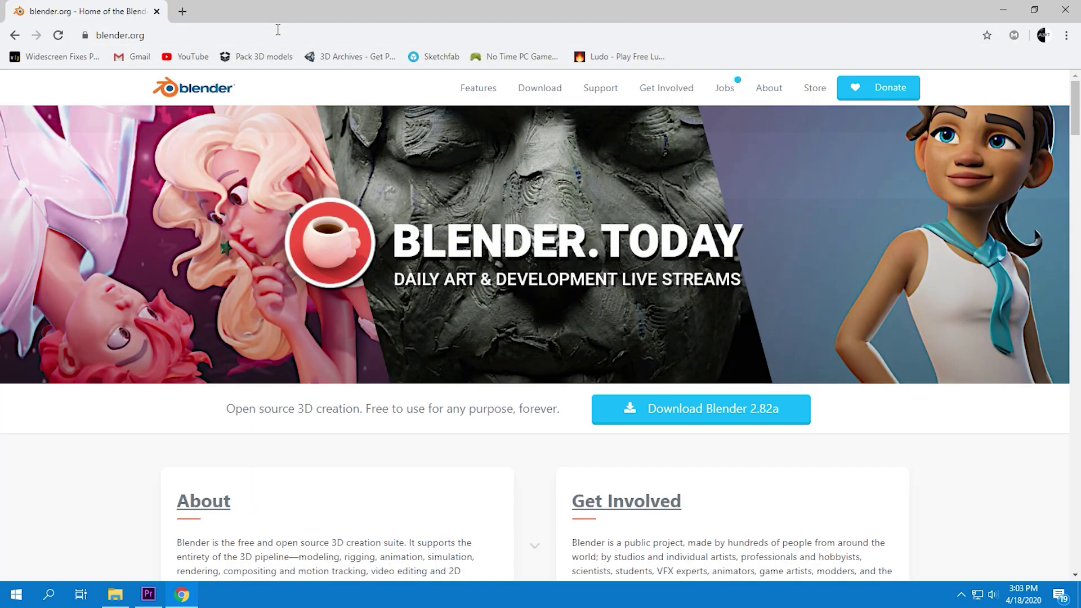
click(542, 89)
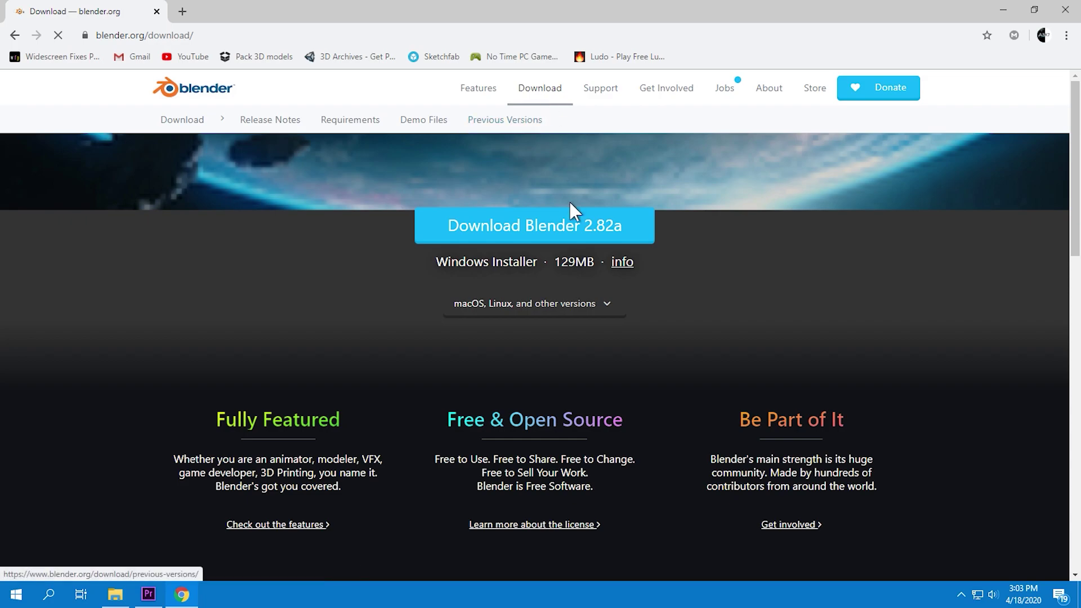
click(552, 231)
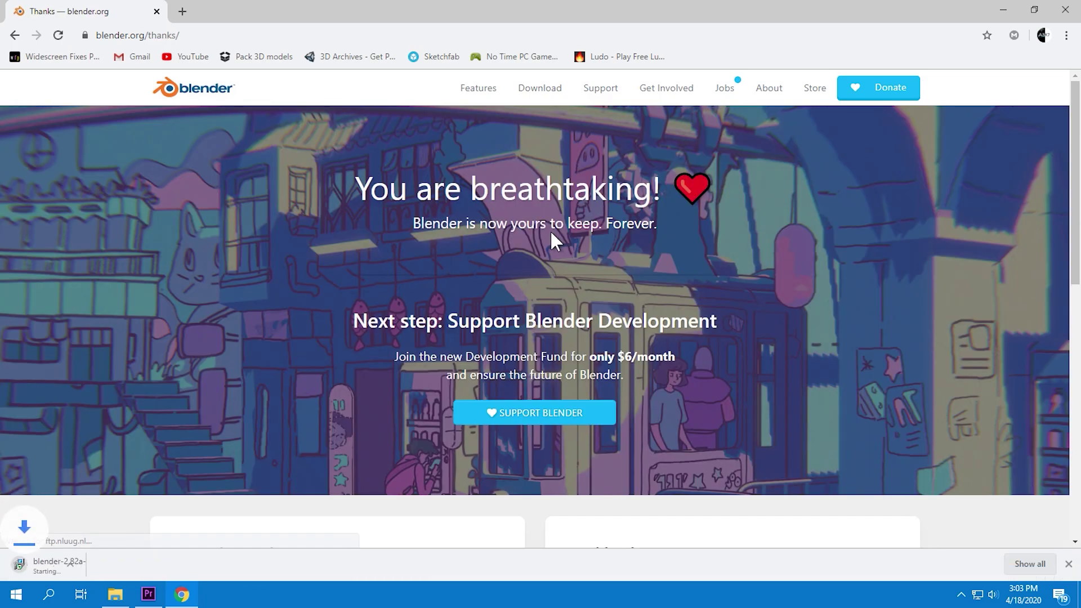
click(139, 566)
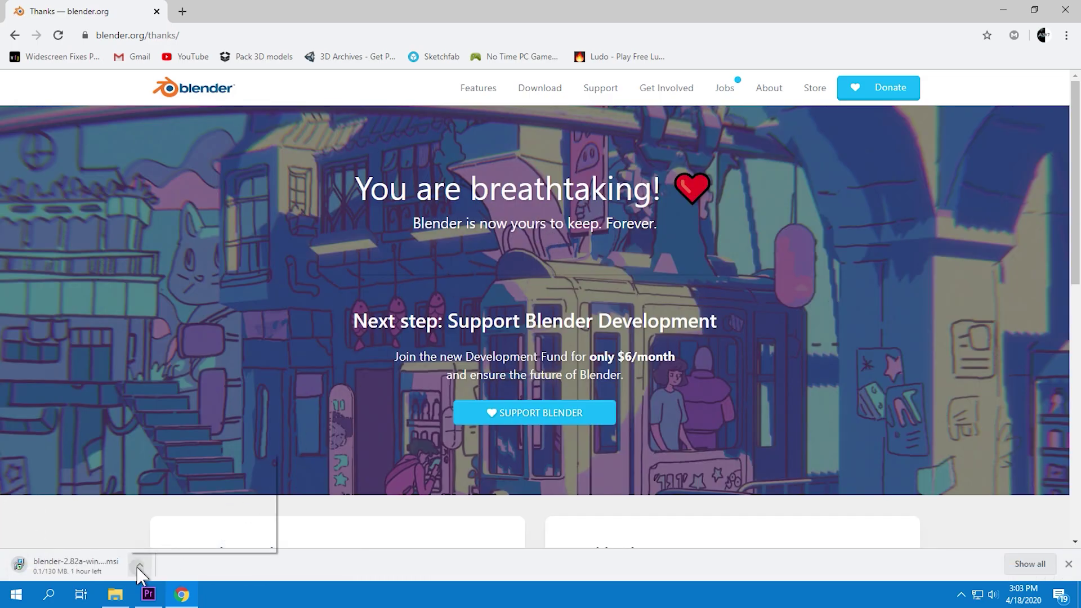
click(156, 544)
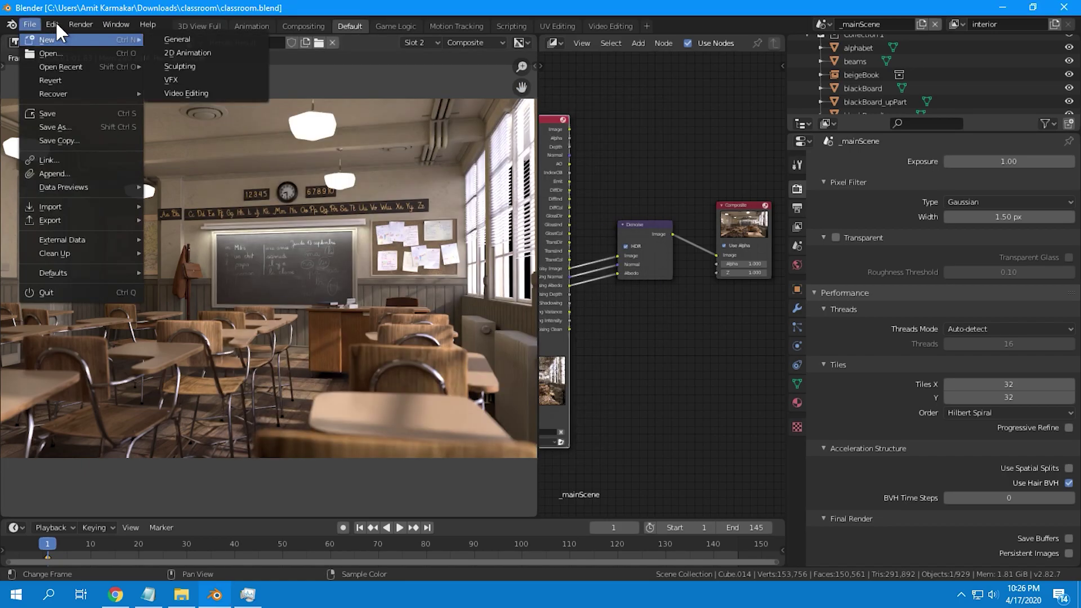
Step: Set Cycles to CUDA using the GeForce GTX 1050 Ti plus Ryzen CPU, and save preferences
mouse_move(53, 25)
click(93, 218)
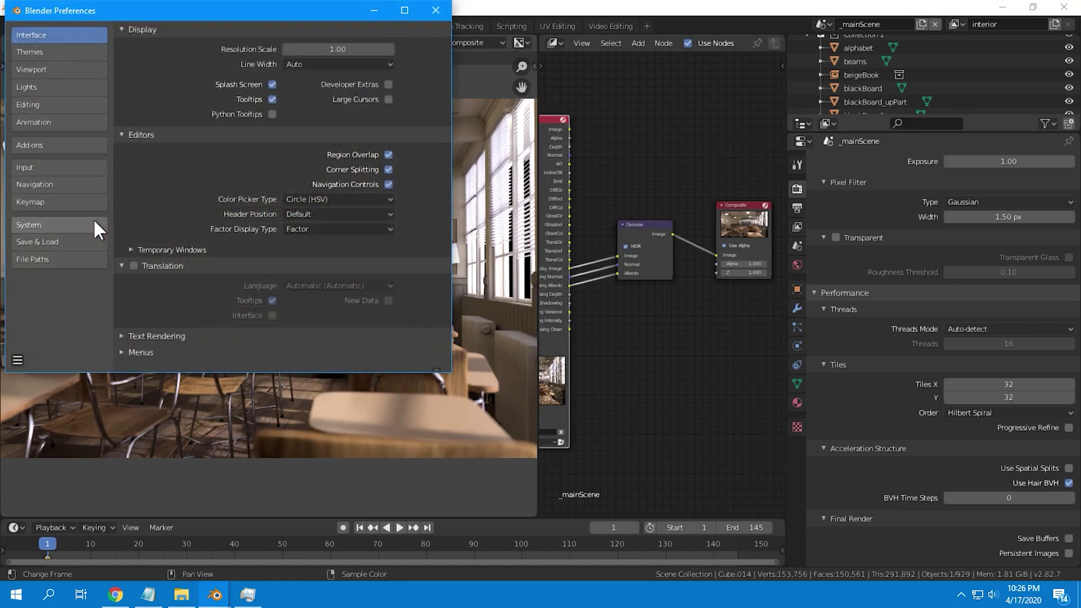
drag(223, 63, 378, 95)
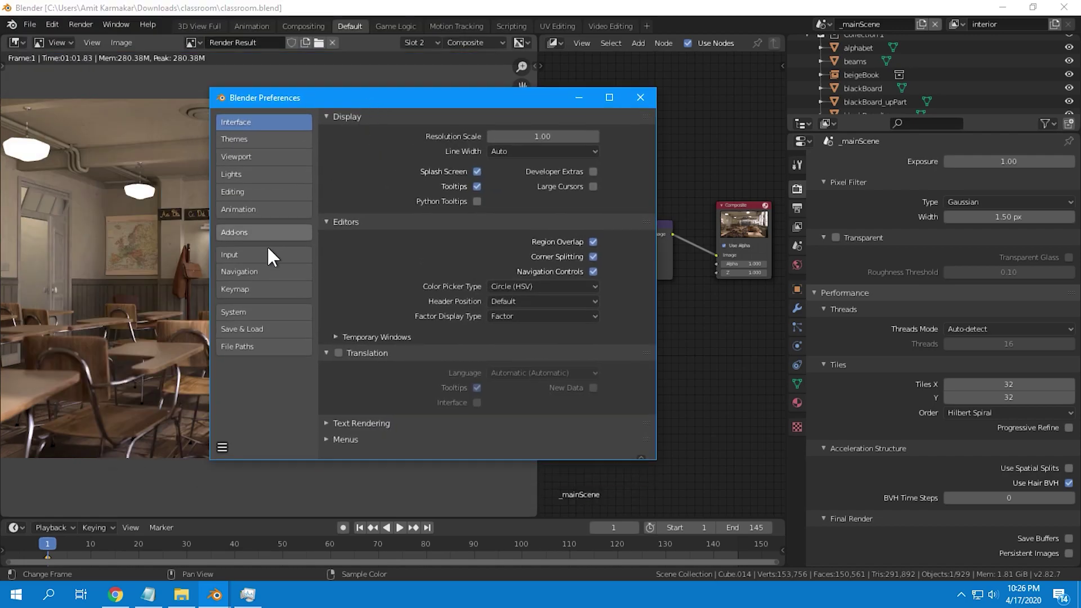
click(245, 314)
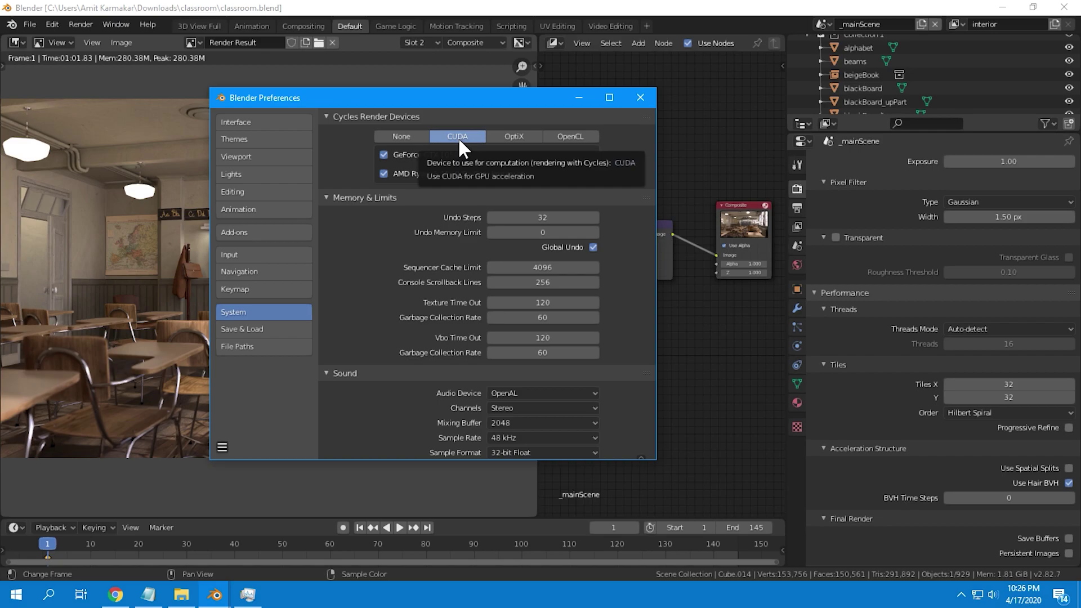
click(517, 136)
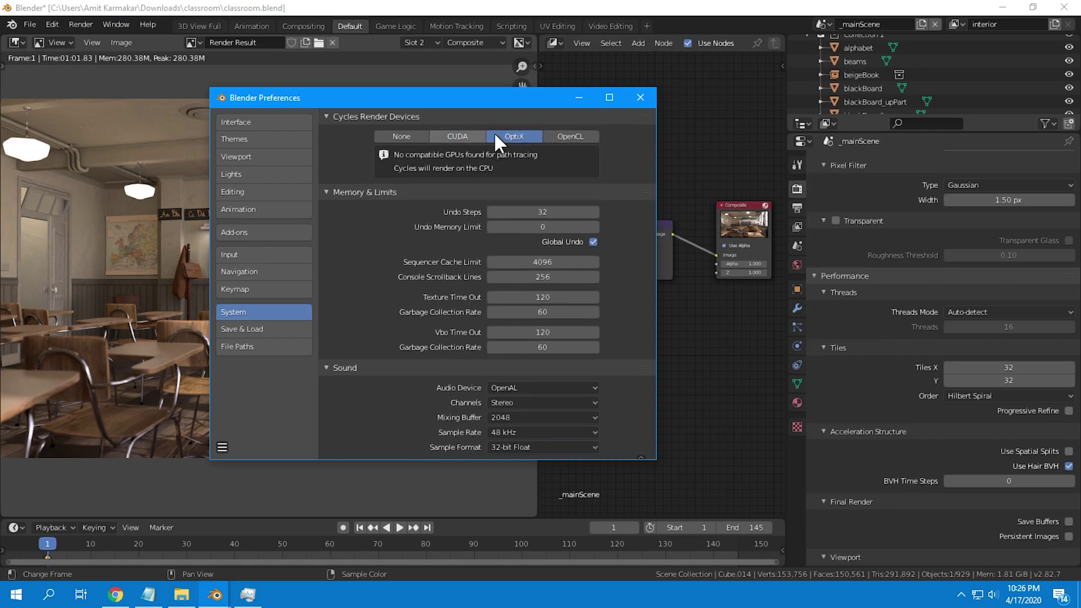
click(448, 137)
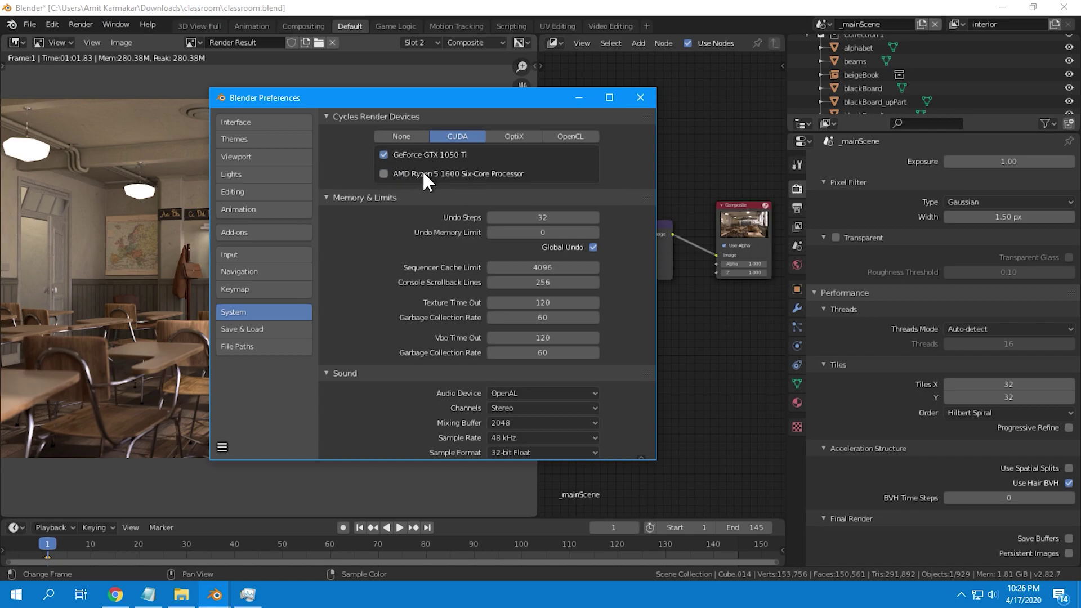
click(384, 174)
click(222, 447)
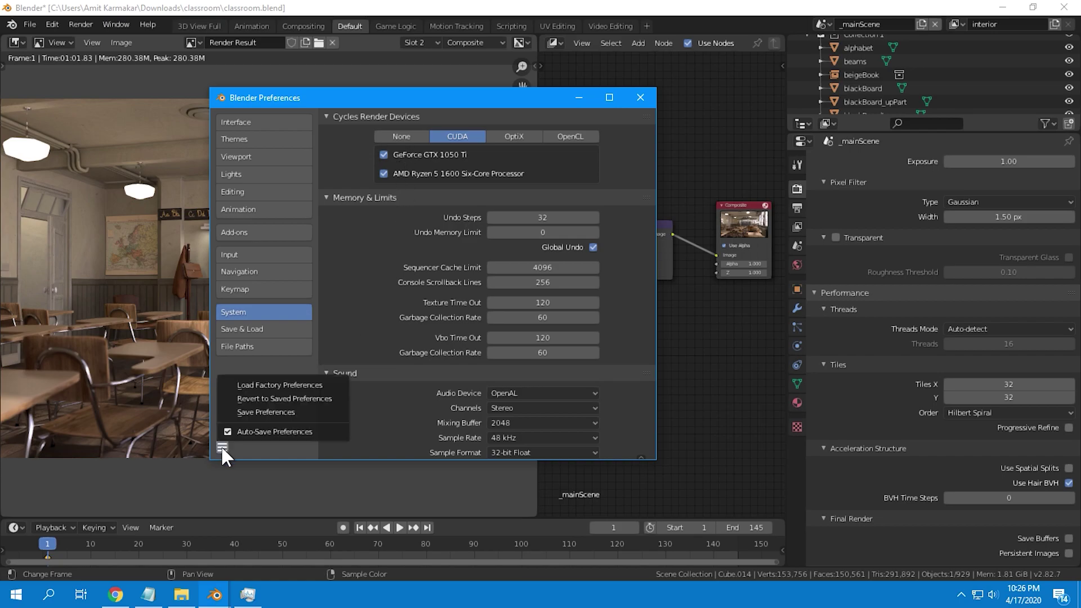
click(247, 406)
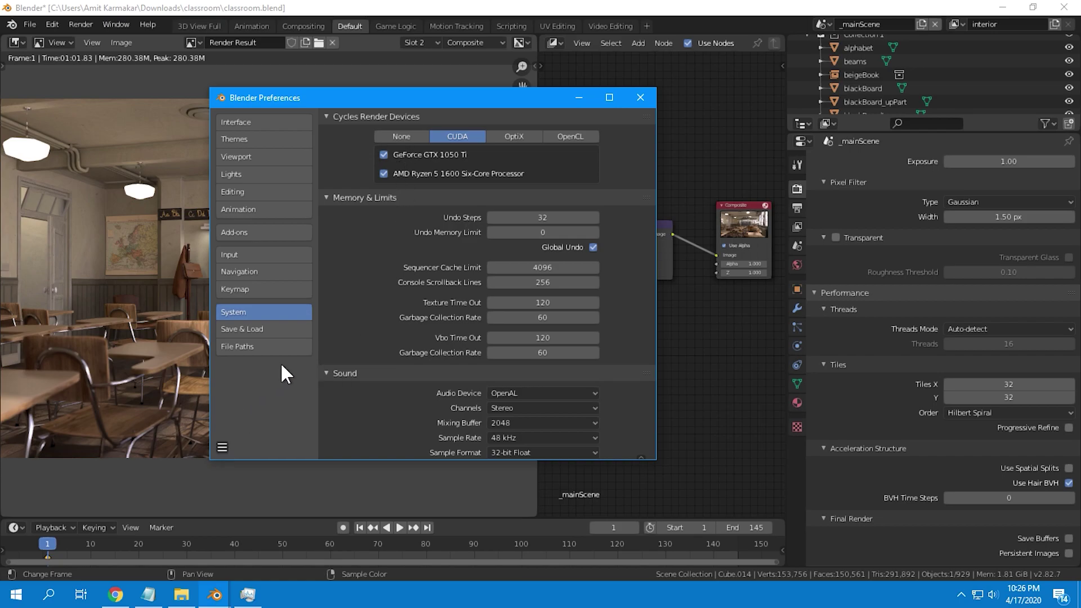
Step: Close Preferences and set the Render Properties device to GPU Compute
click(636, 99)
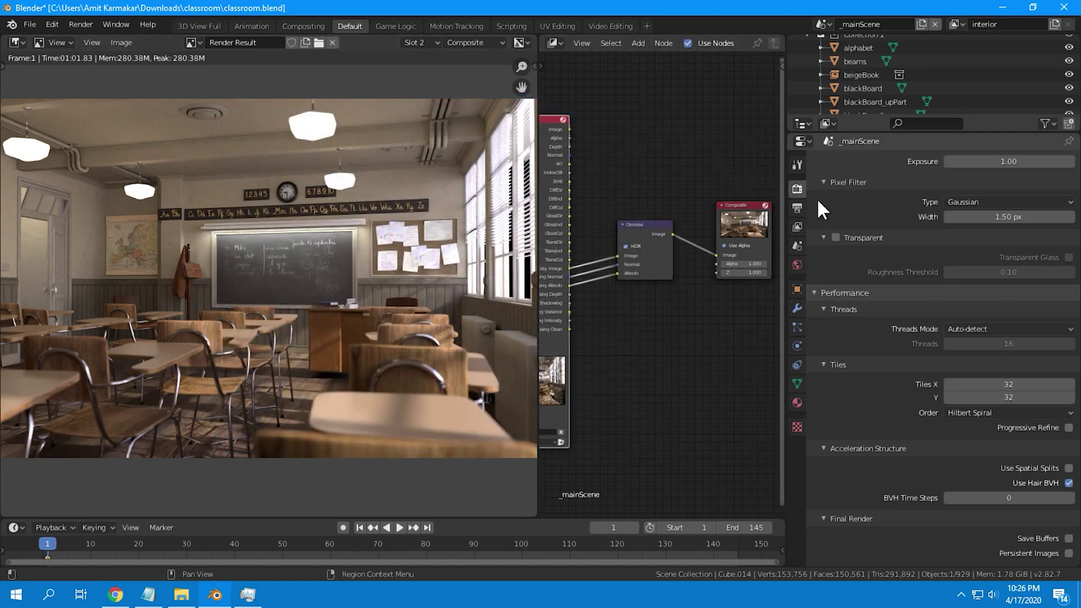
scroll(863, 238, up, 10)
click(961, 195)
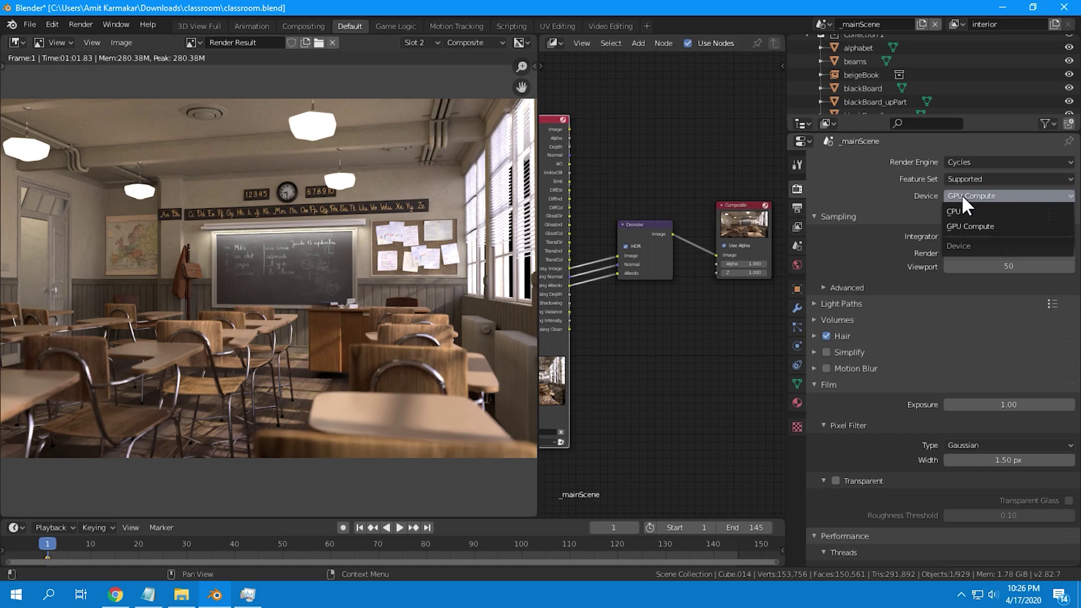
click(962, 225)
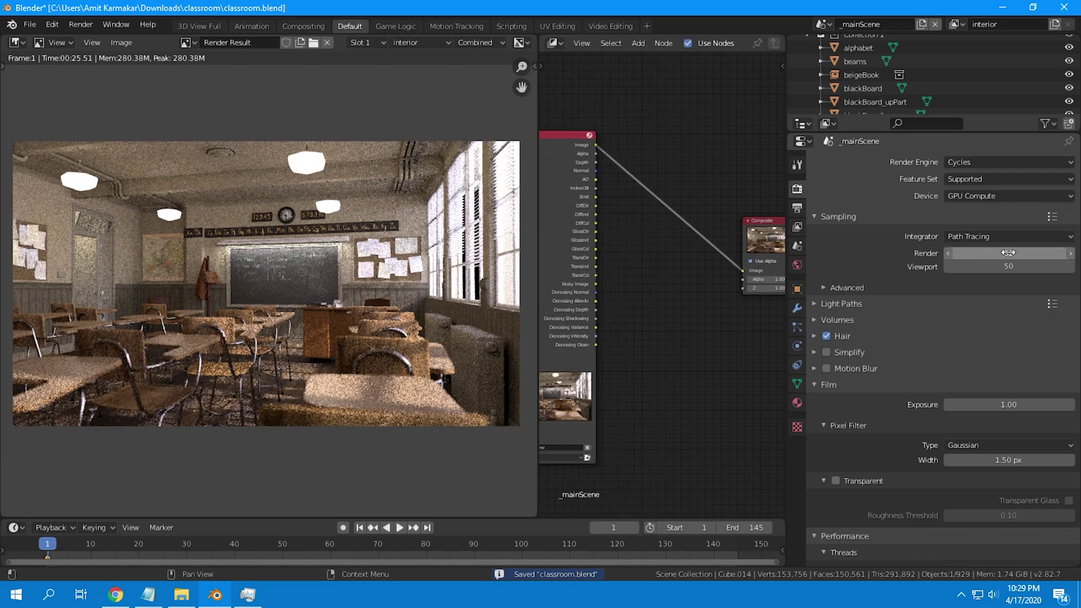
Step: Set the Sampling > Render sample count to 10
key(ctrl+s)
double_click(1012, 253)
text(310)
key(Return)
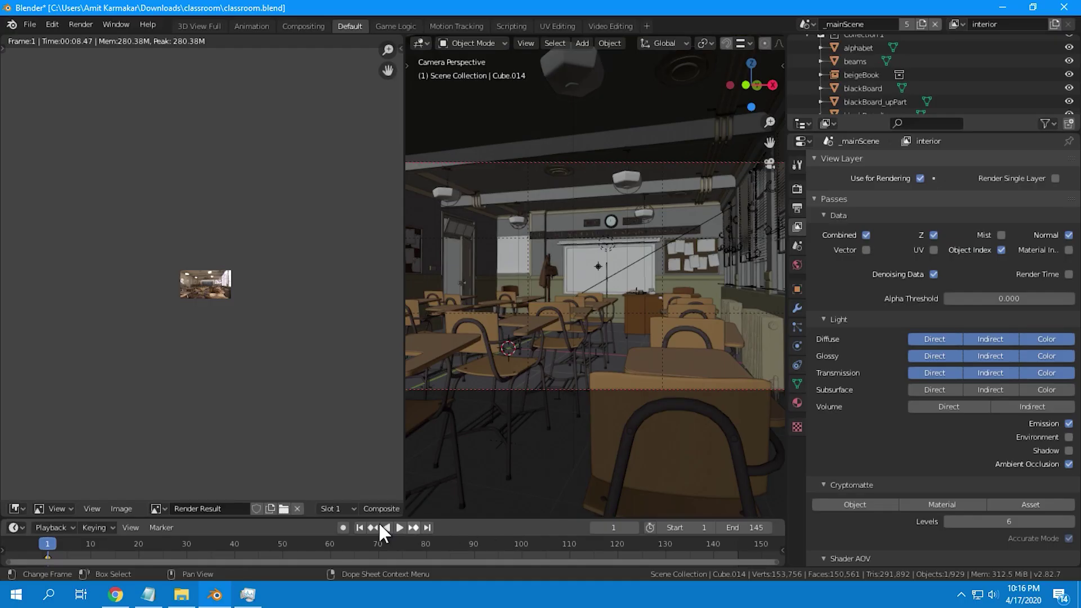
Step: Flip the Image Editor header to the top of its area
right_click(309, 509)
mouse_move(306, 508)
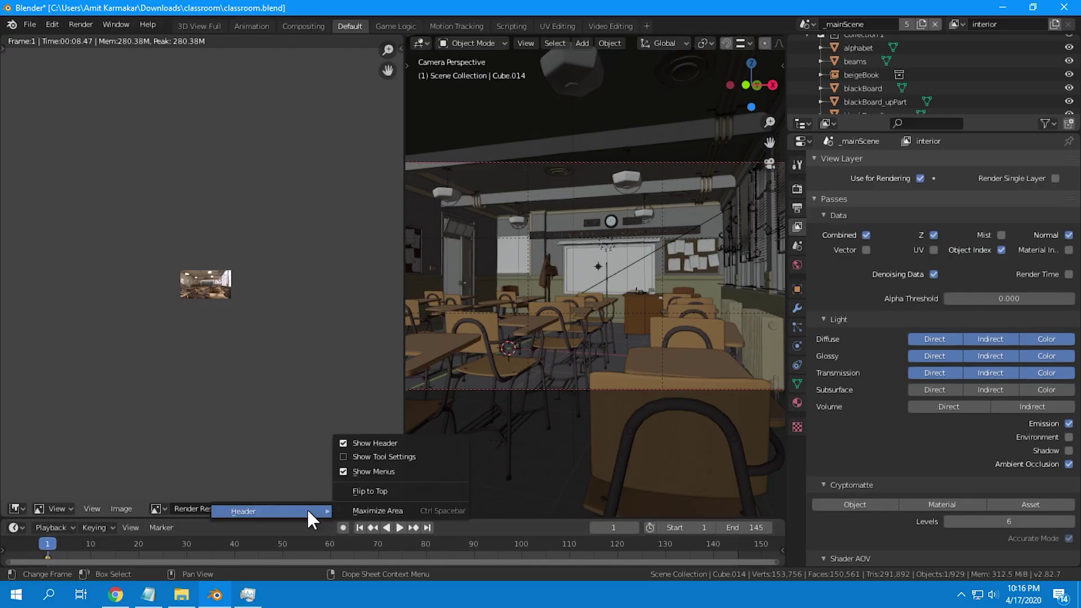
click(350, 491)
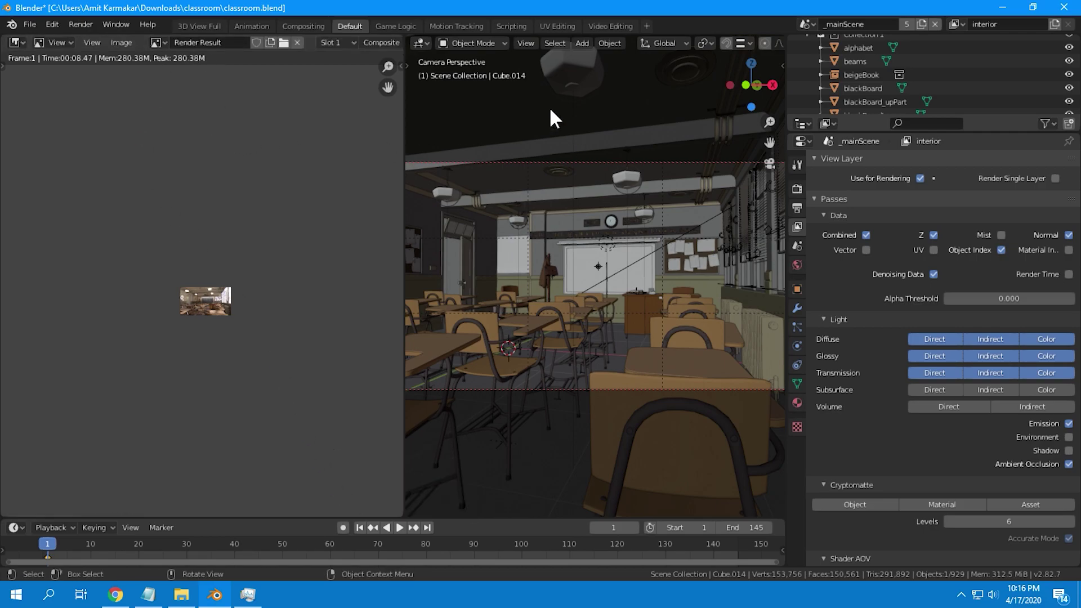
Step: Switch the 3D Viewport's editor type to the Compositor
click(419, 43)
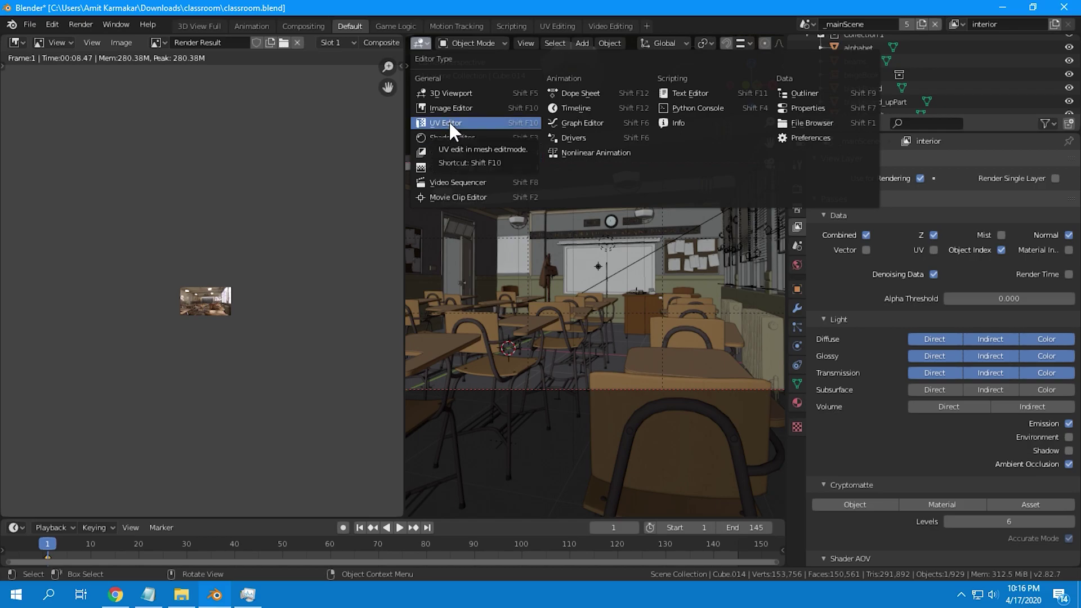
click(455, 151)
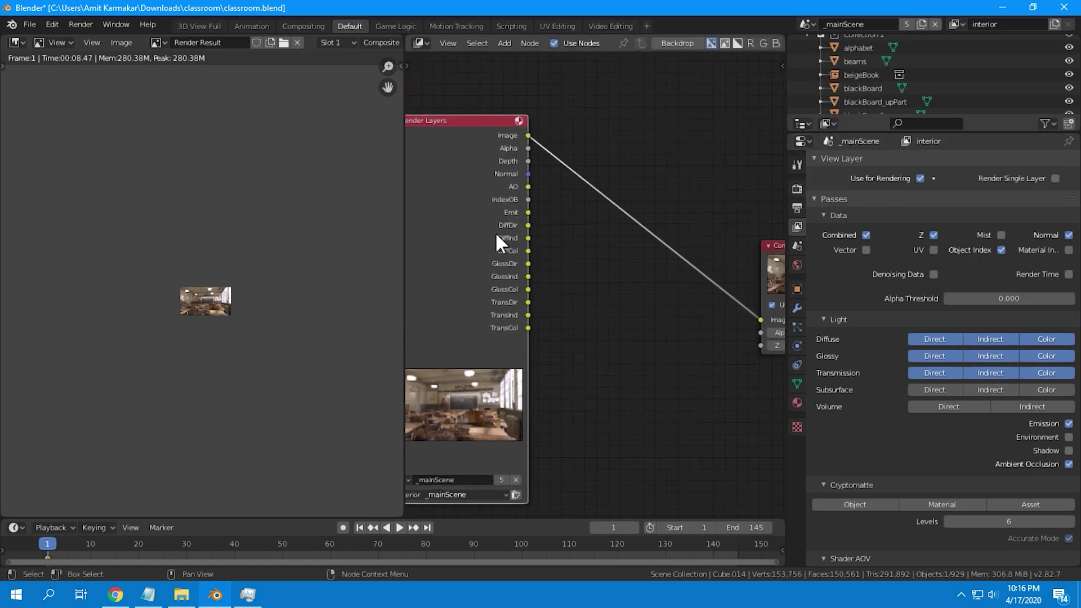
scroll(549, 287, down, 1)
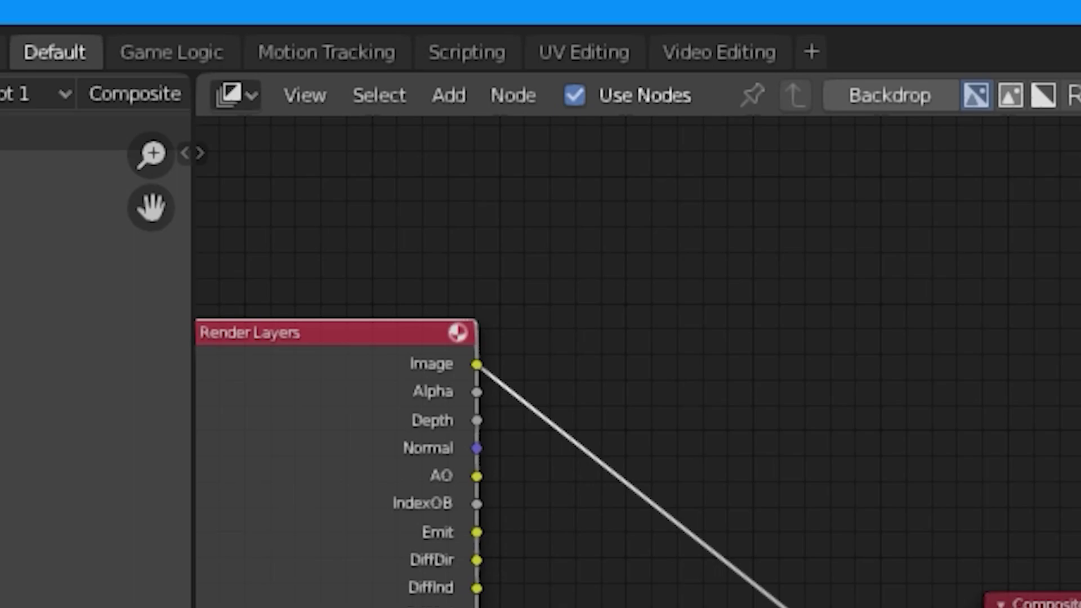
Step: Add a Denoise node on the Image-to-Composite link and enable the Denoising Data pass
key(shift+a)
mouse_move(106, 217)
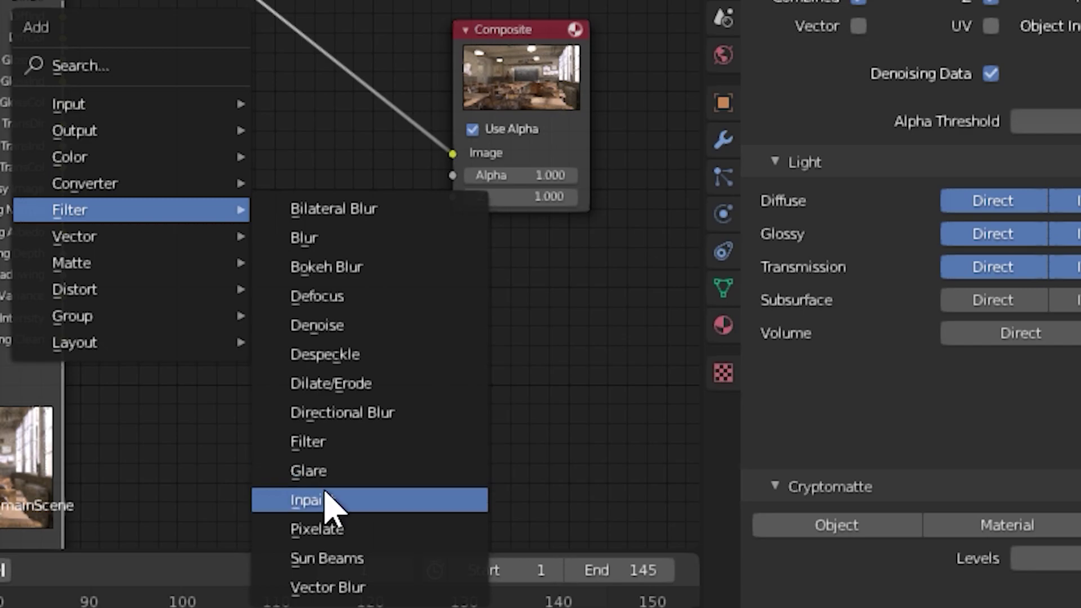
click(341, 325)
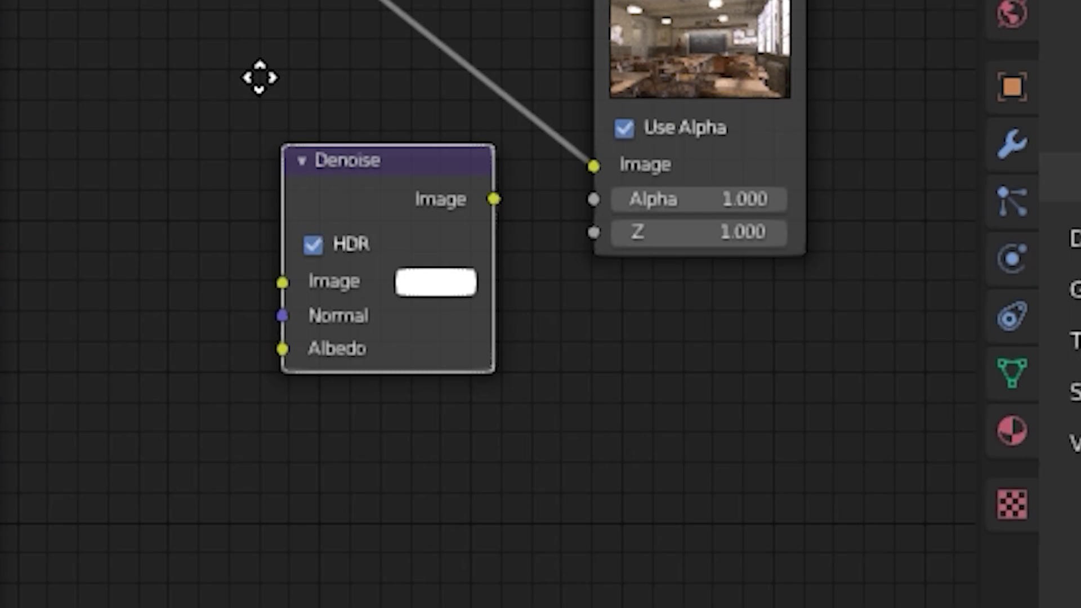
click(259, 77)
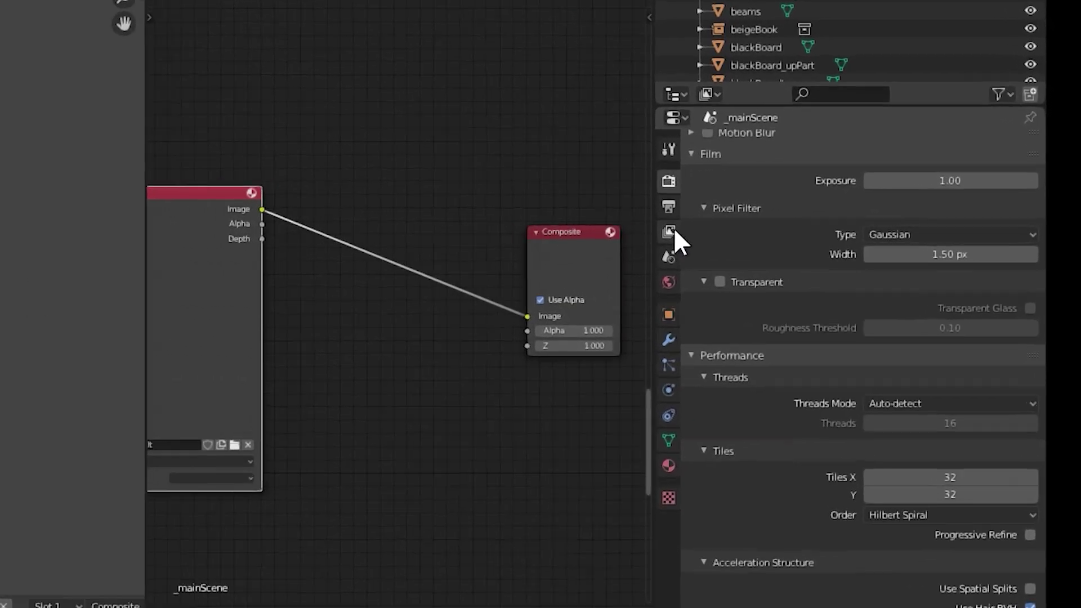
click(674, 231)
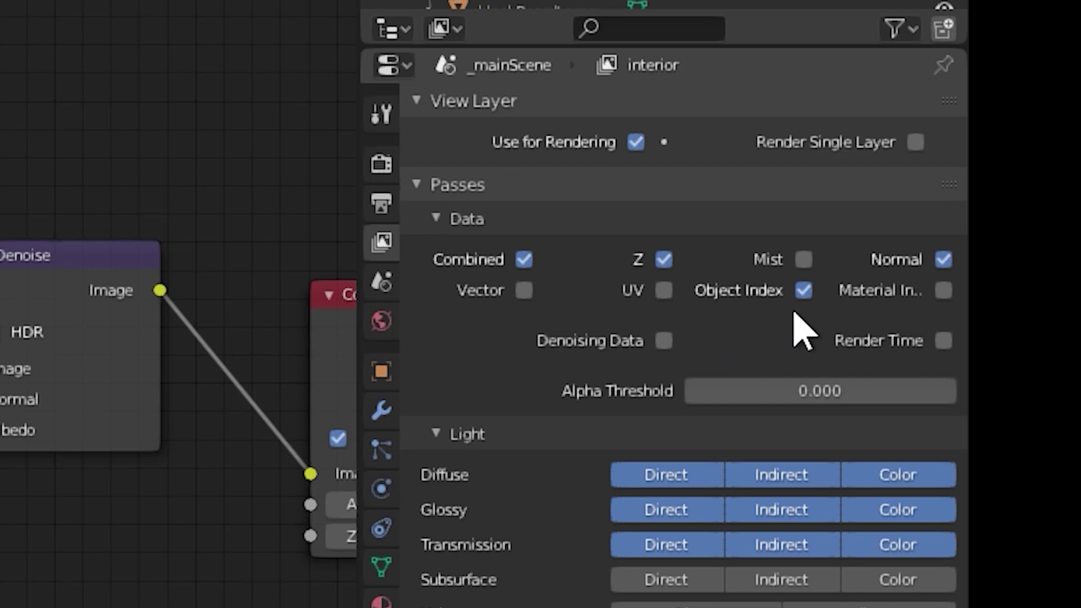
click(666, 341)
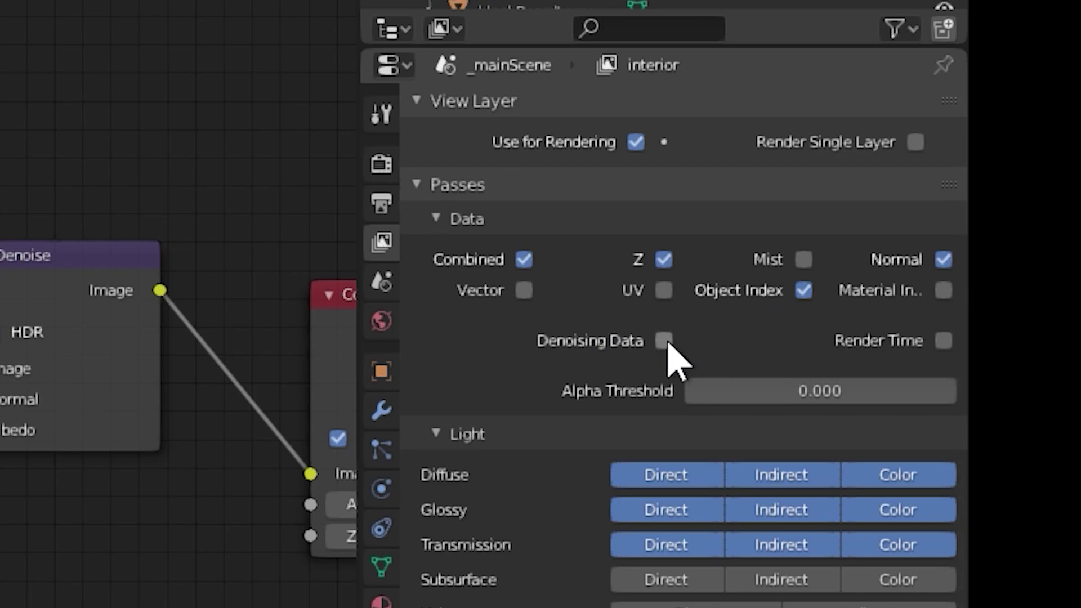
drag(564, 237, 577, 260)
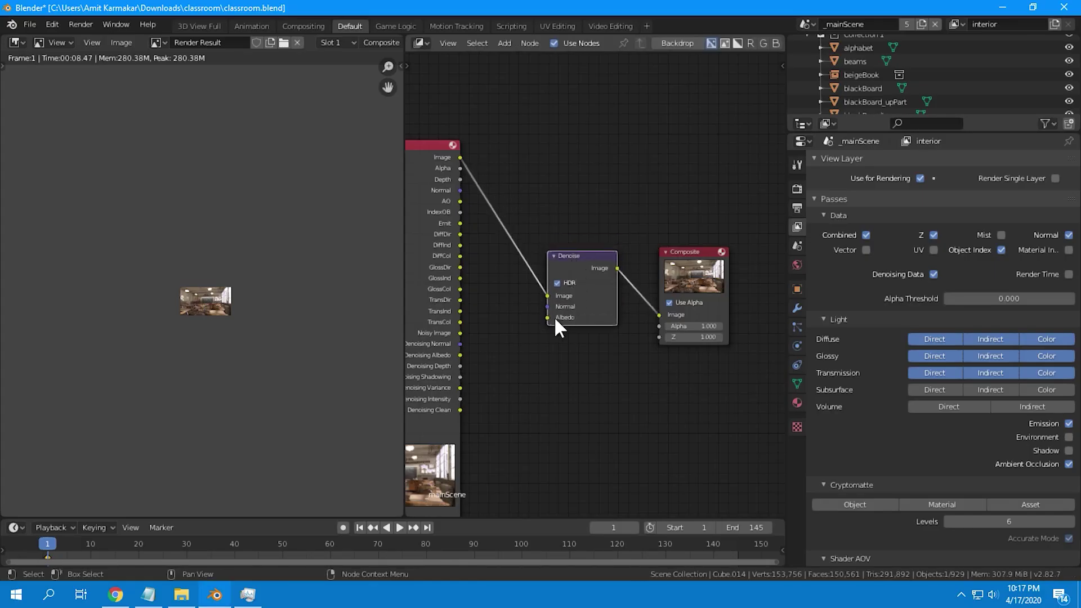
Step: Wire Denoising Normal, Denoising Albedo and Noisy Image into the Denoise node's matching inputs
scroll(554, 321, up, 2)
drag(555, 312, 455, 356)
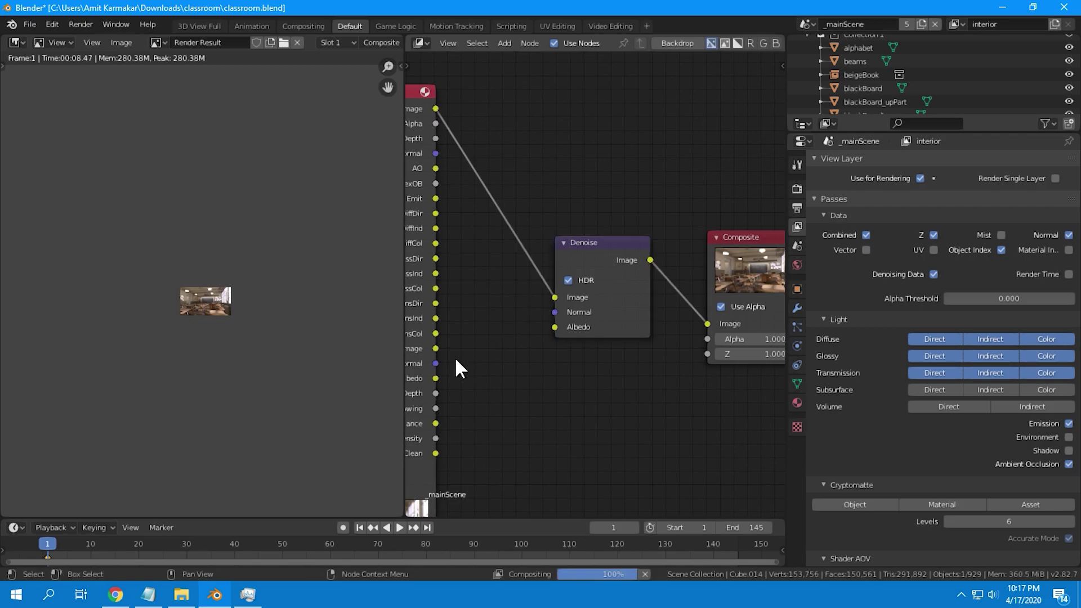
middle_drag(413, 370, 491, 363)
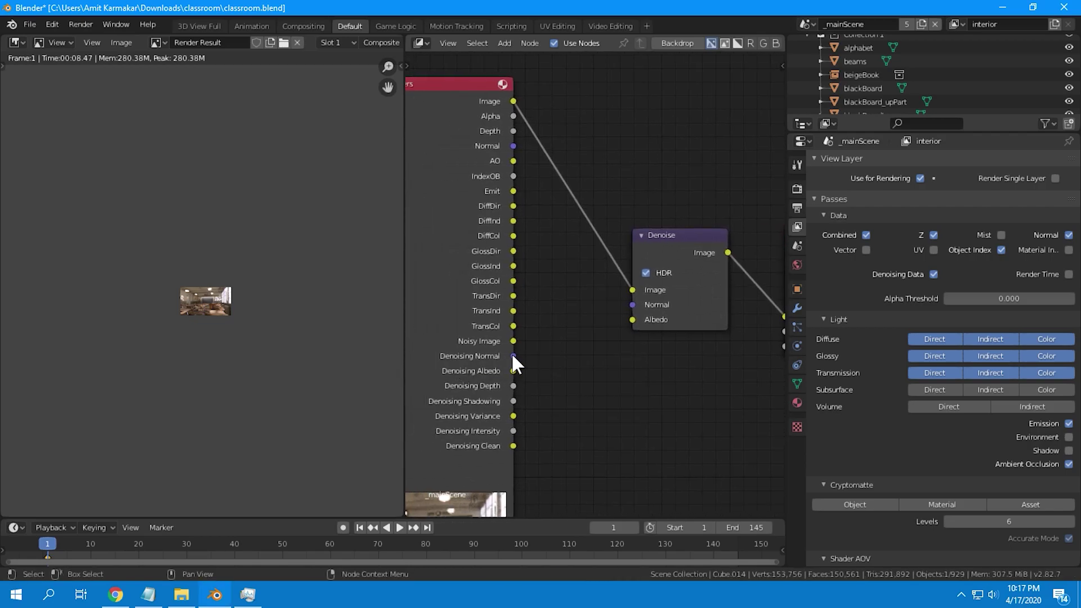
drag(513, 356, 633, 305)
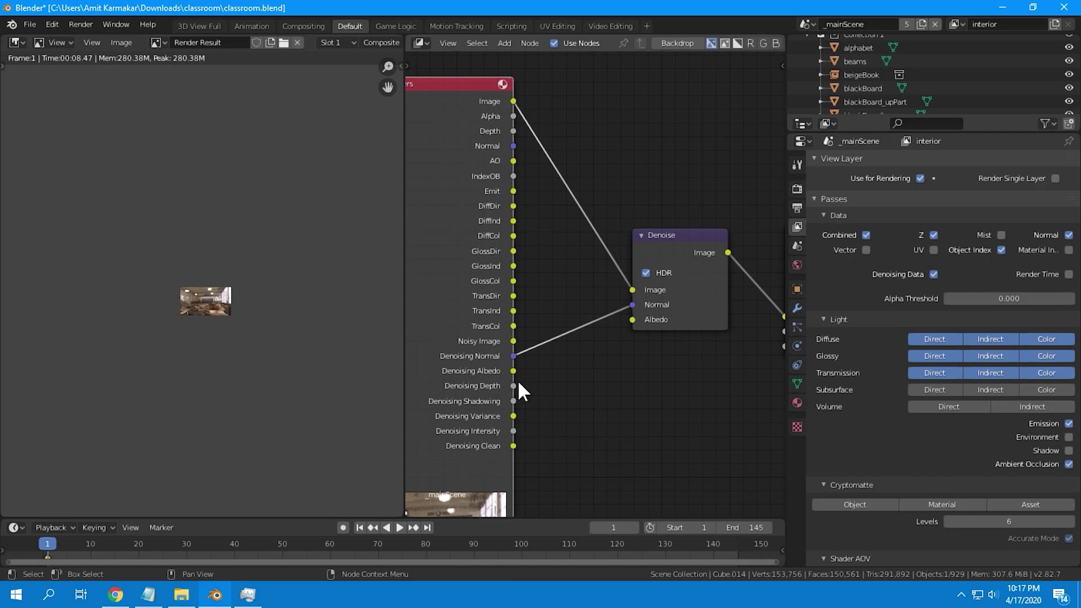
drag(513, 370, 632, 320)
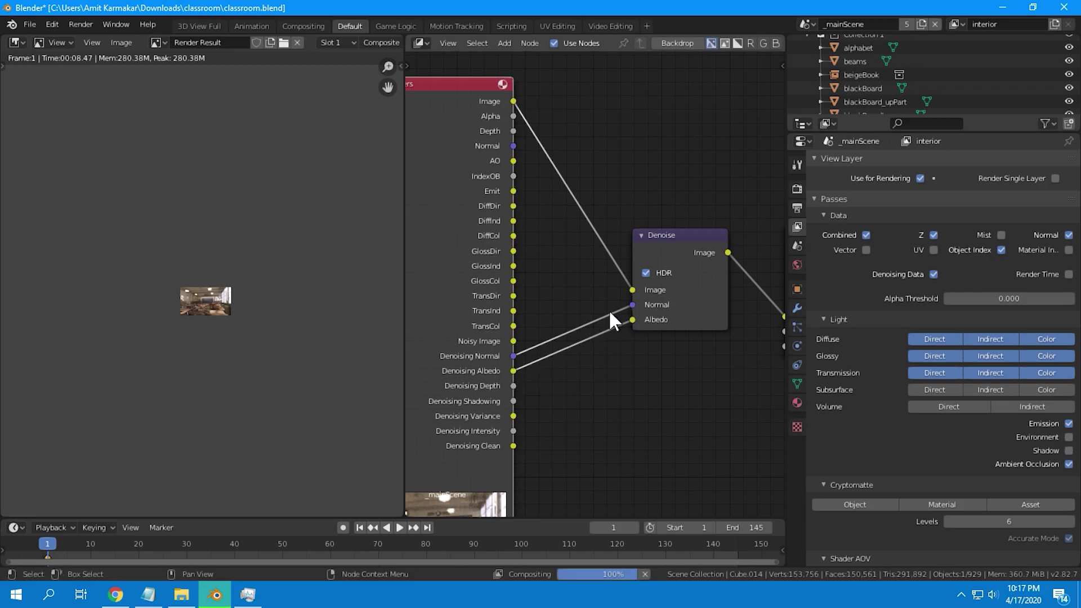
scroll(534, 248, down, 1)
middle_drag(535, 251, 511, 239)
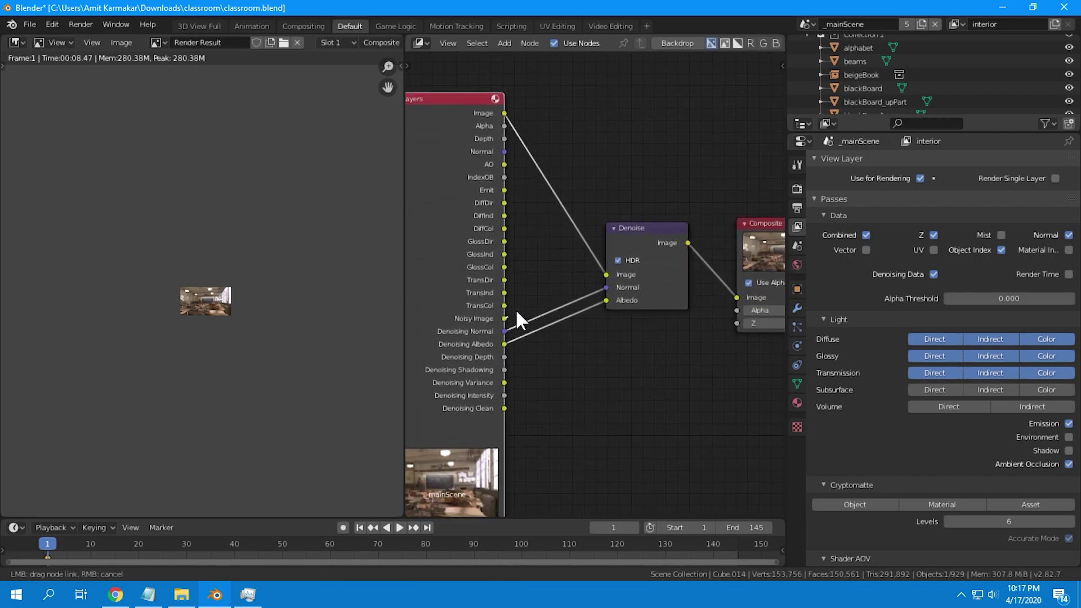
drag(504, 319, 607, 274)
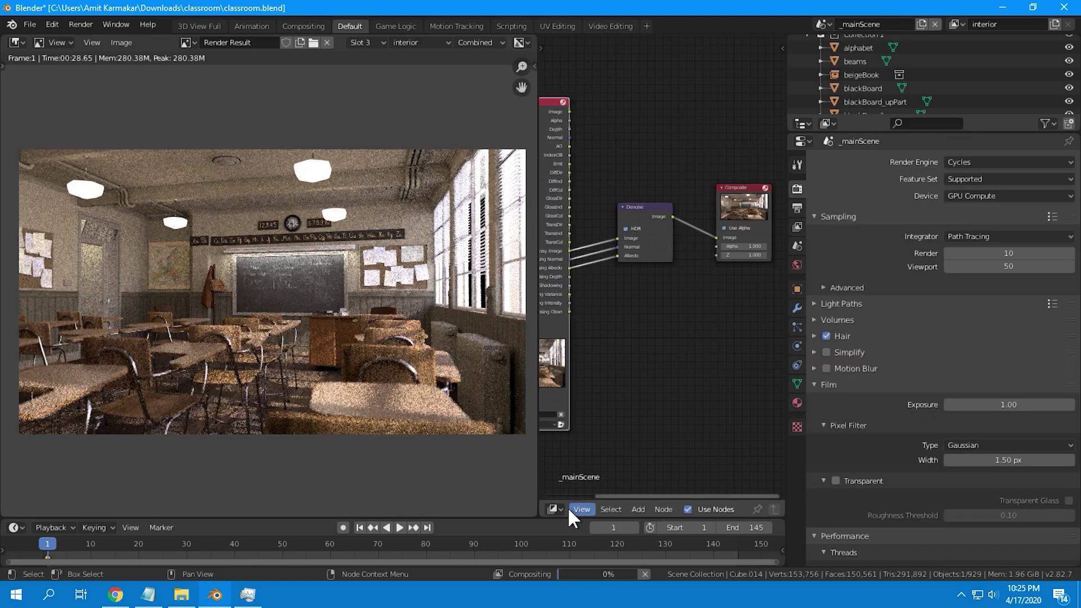
Step: Flip the node editor header to the top, then zoom into the blackboard and desks
right_click(566, 508)
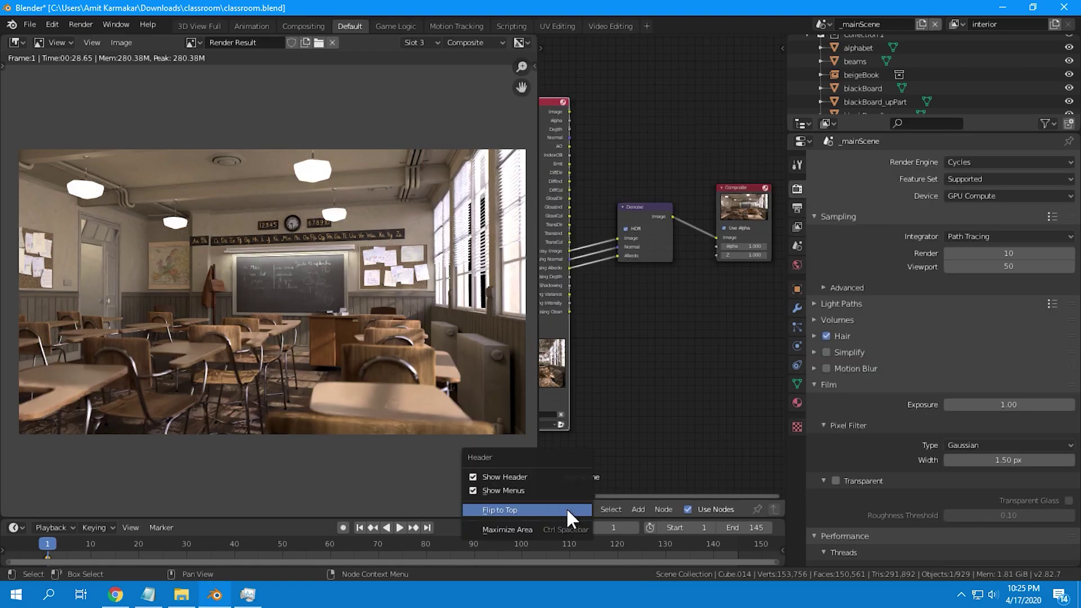
click(566, 508)
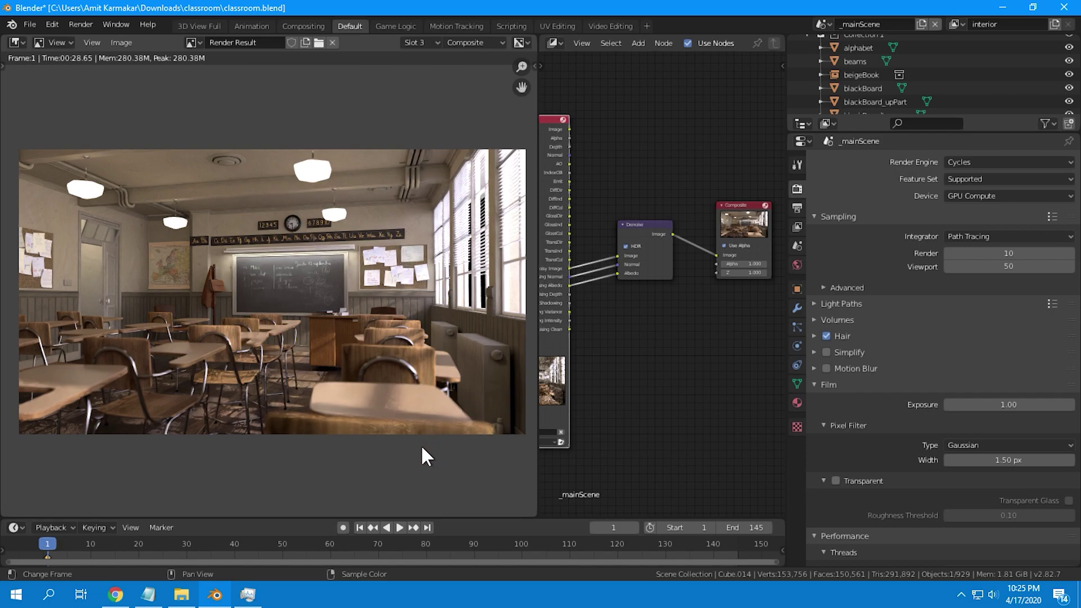
scroll(422, 448, up, 2)
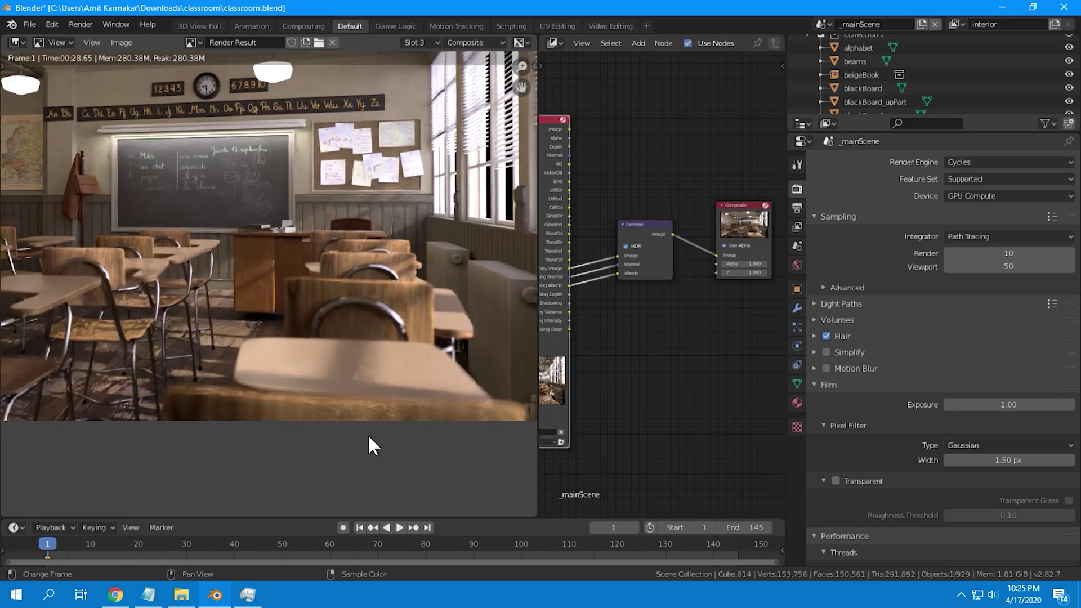
scroll(368, 437, up, 2)
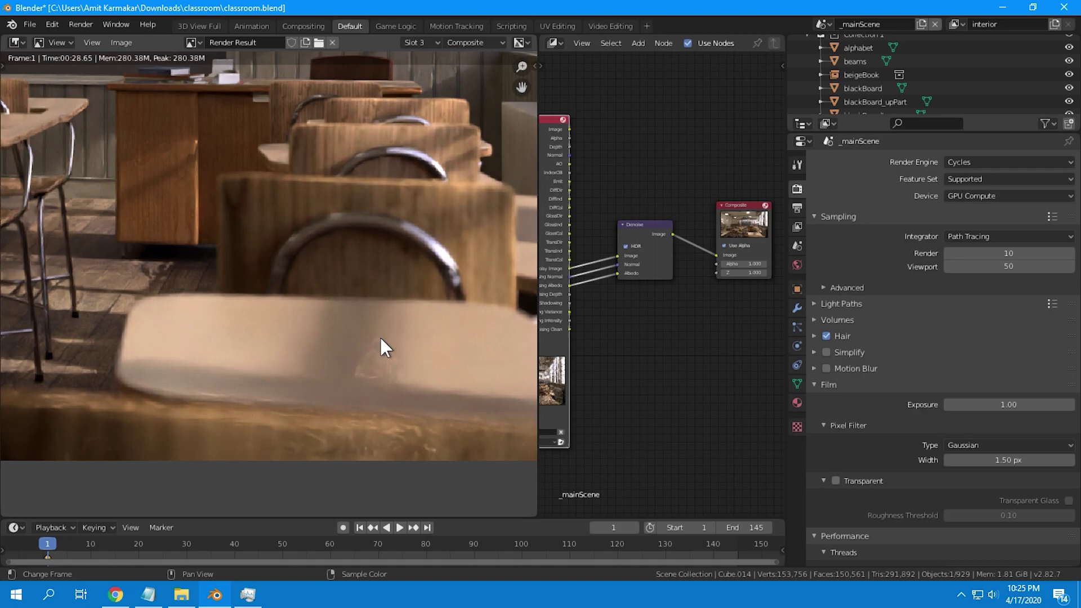
scroll(381, 337, down, 3)
middle_drag(106, 299, 215, 323)
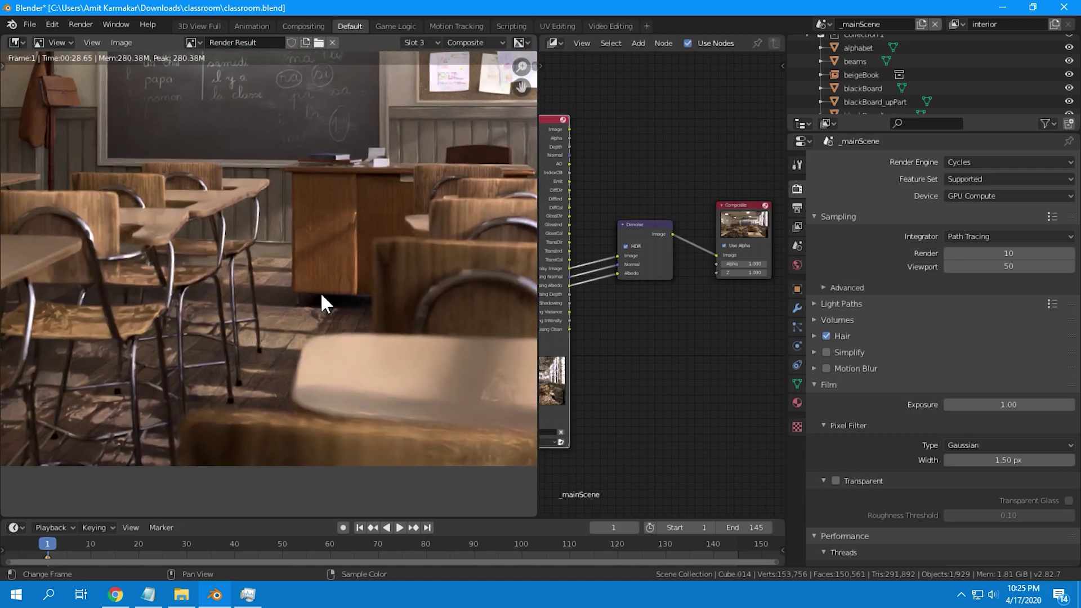
scroll(394, 254, down, 3)
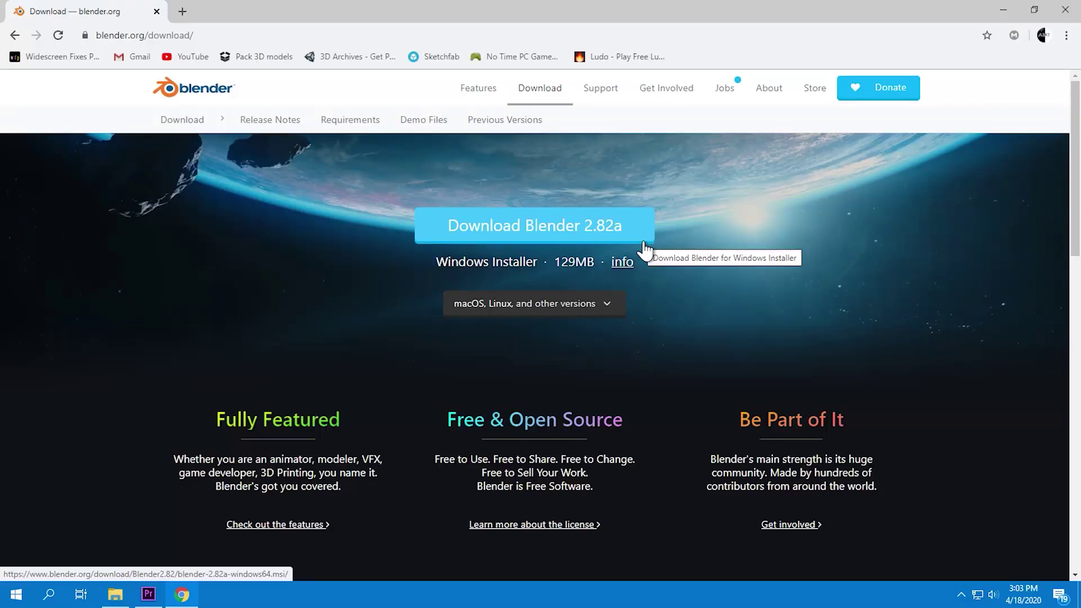